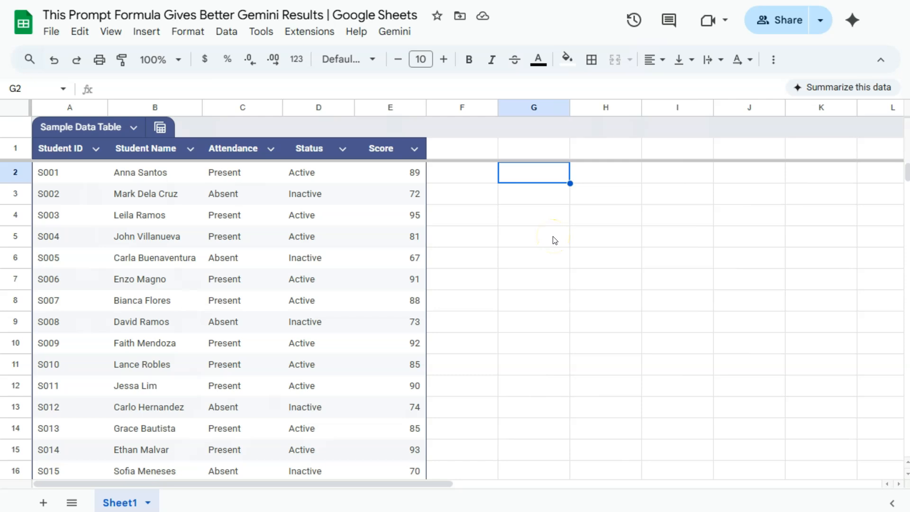
Open Gemini and ask it to create a formula that counts how many students are marked ‘Present’, stating that Column C contains attendance
click(856, 23)
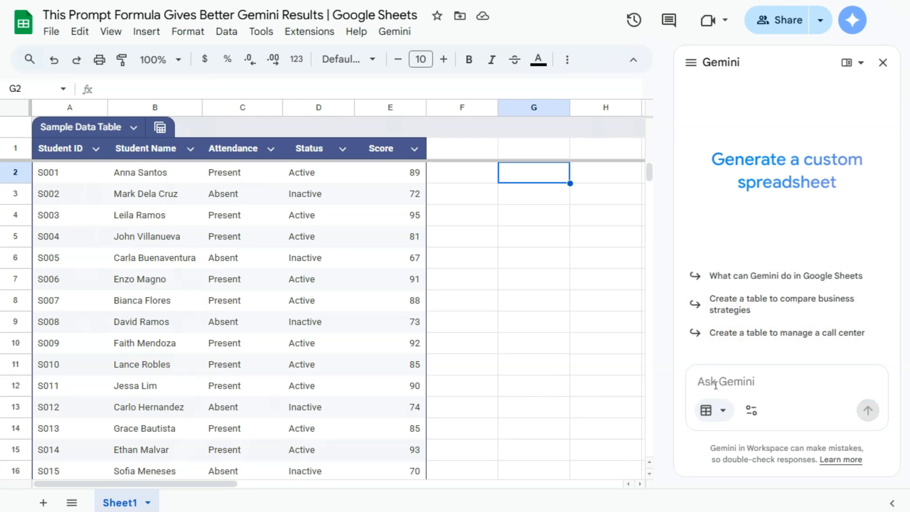
click(705, 343)
click(520, 175)
mouse_move(418, 149)
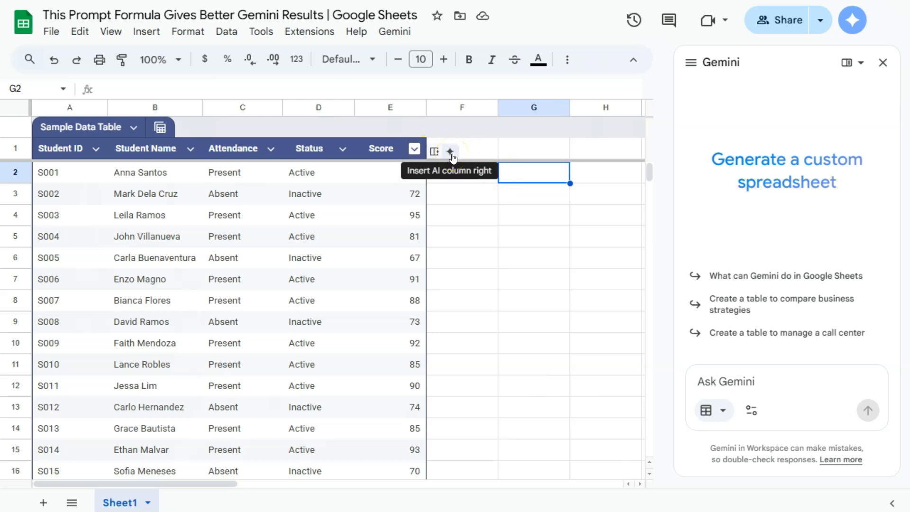
click(704, 381)
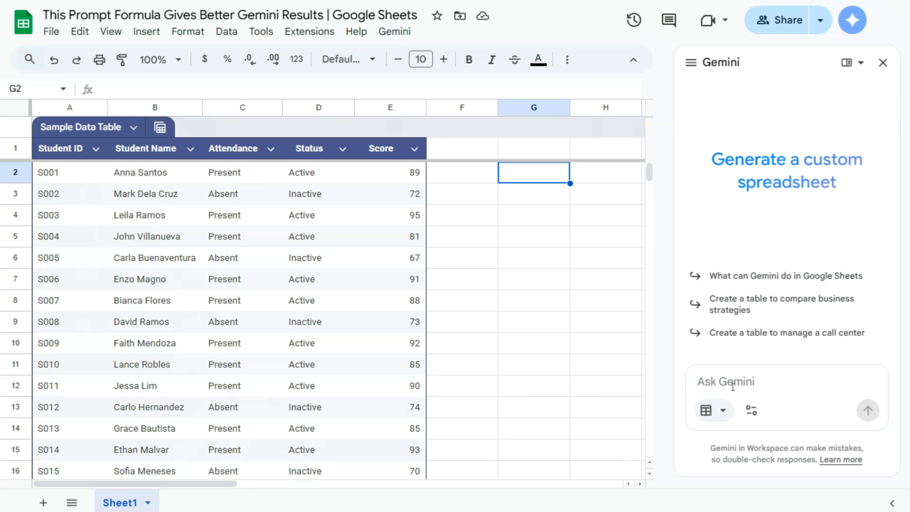
text(Create a formula that counts how many students are marked ‘Present’. Column C contains attendance.)
click(776, 379)
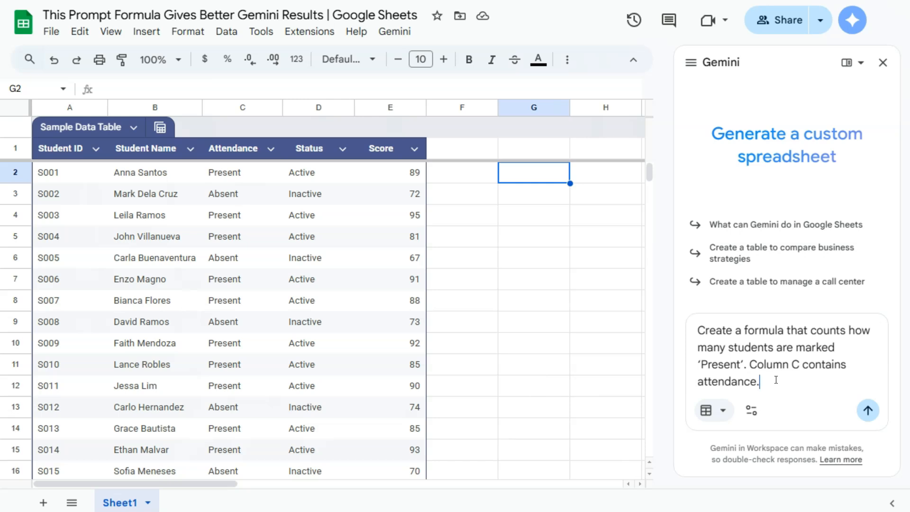
click(783, 359)
key(Return)
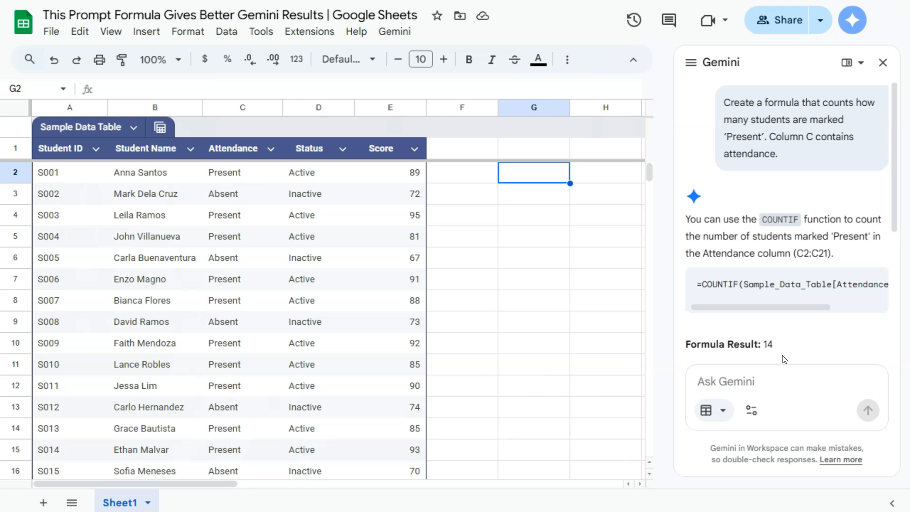
Review Gemini's suggested COUNTIF formula and its range, and insert the formula into cell G2
click(712, 236)
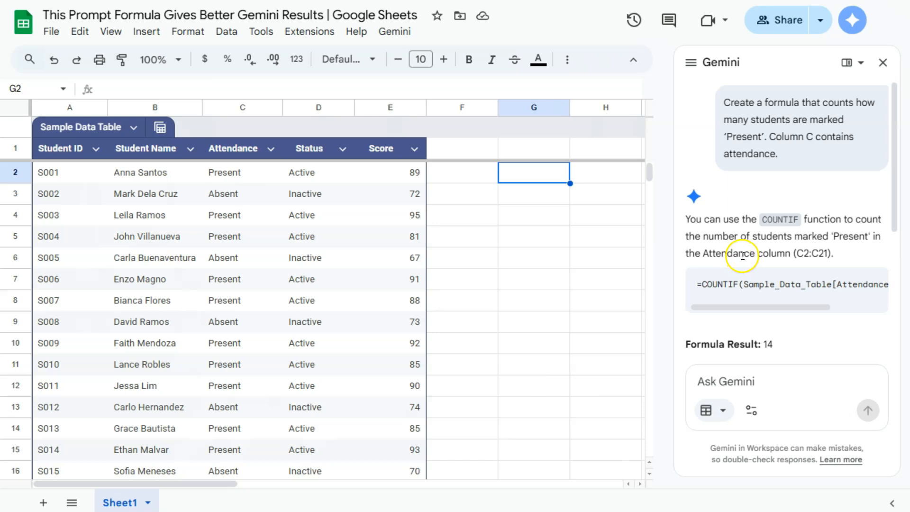
drag(799, 252, 829, 254)
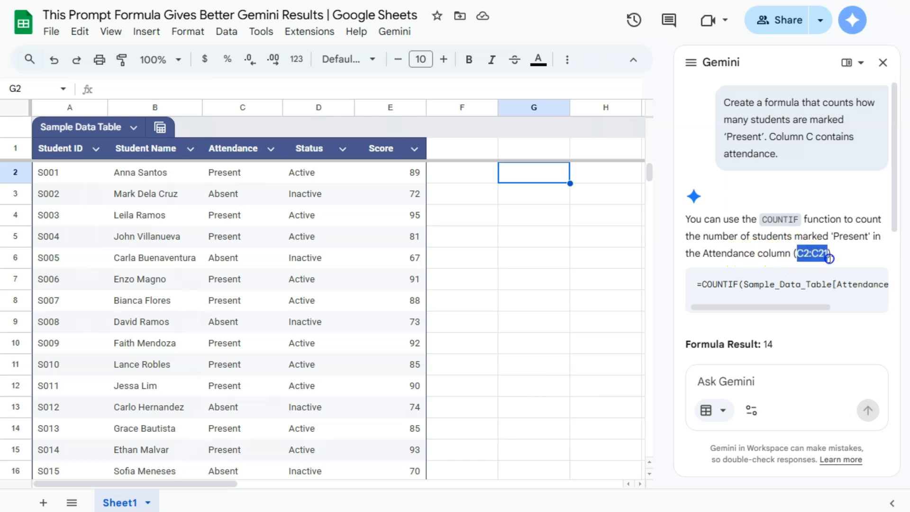
drag(798, 305, 743, 306)
scroll(742, 284, down, 3)
click(728, 214)
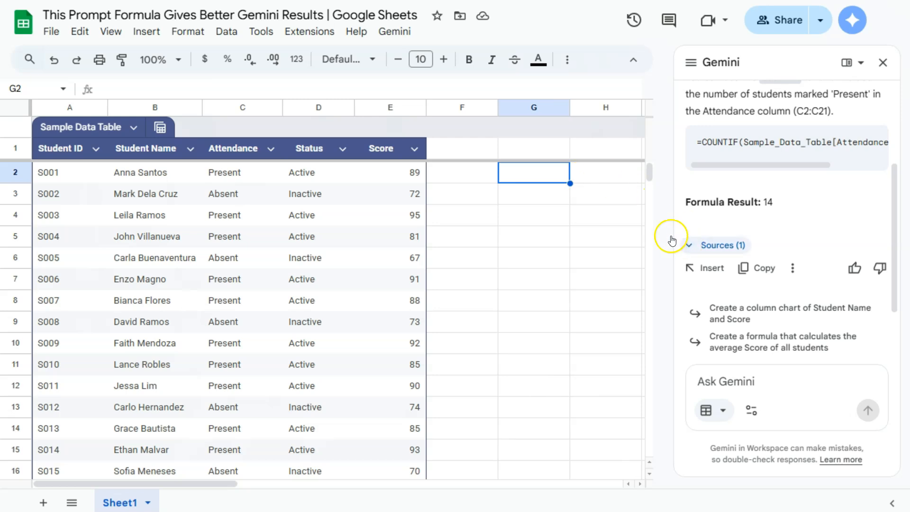
click(699, 278)
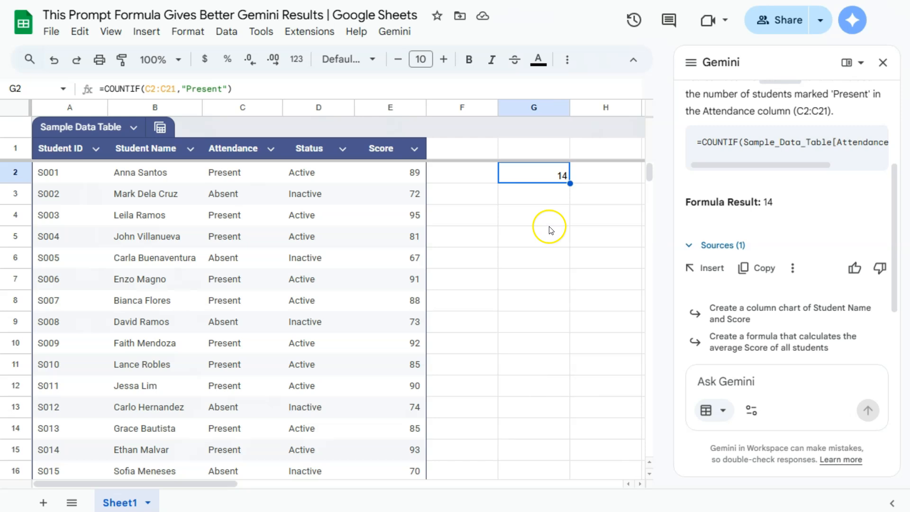
Ask Gemini for a formula that returns ‘Pass’ if the score in Column E is 75 or higher, and ‘Fail’ if it’s below 75
mouse_move(638, 511)
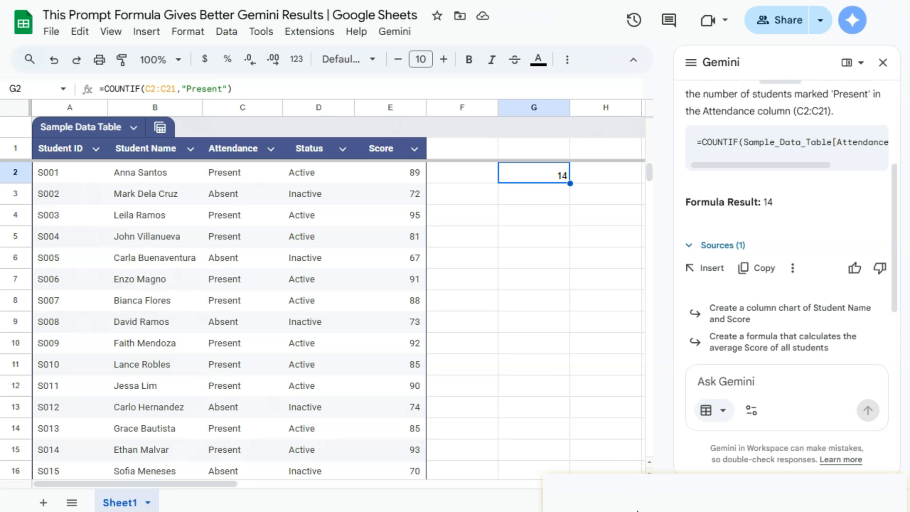
click(760, 374)
text(Create a formula that returns ‘Pass’ if the score in Column E is 75 or higher, and ‘Fail’ if it’s below 75.)
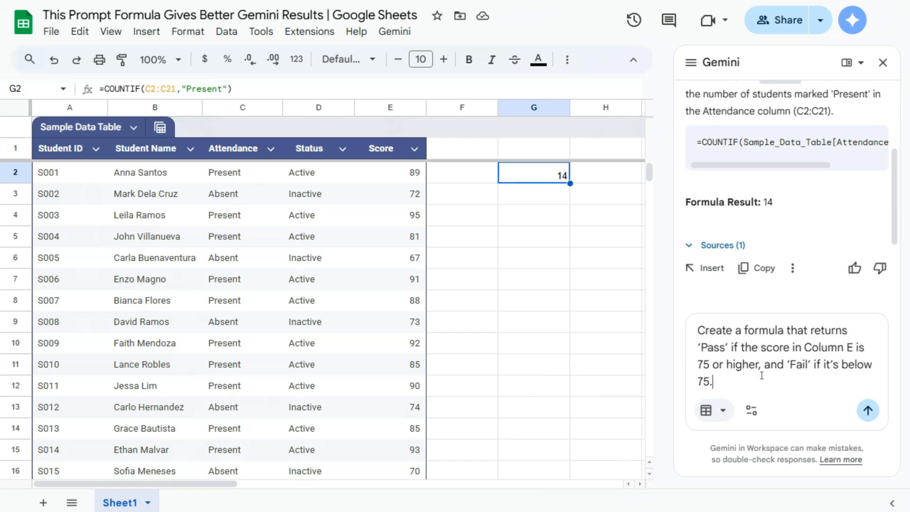
key(Return)
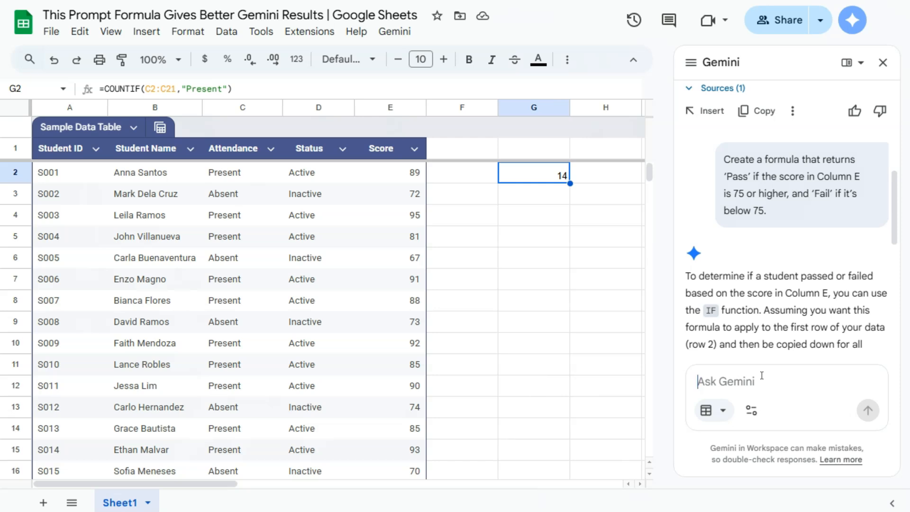
Insert Gemini's Pass/Fail IF formula as a column fill beside the Score column, starting in cell F2
drag(901, 234, 897, 279)
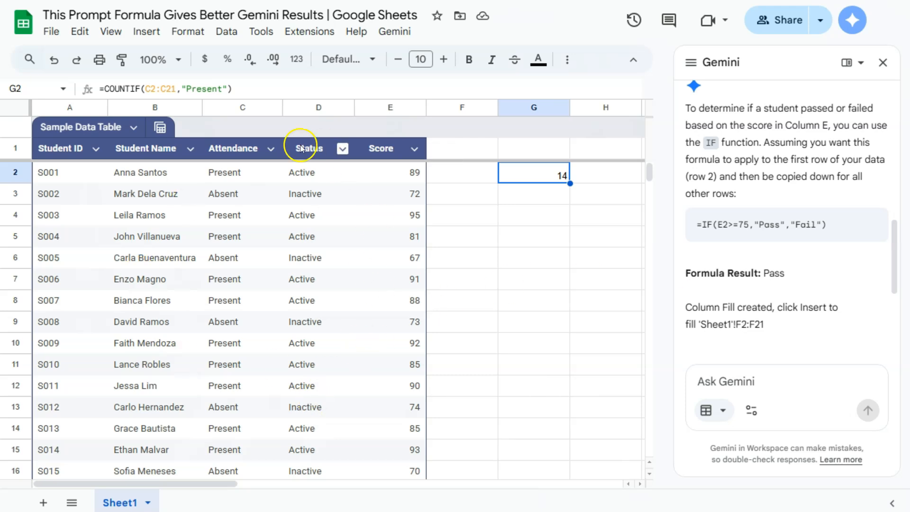
scroll(764, 284, down, 2)
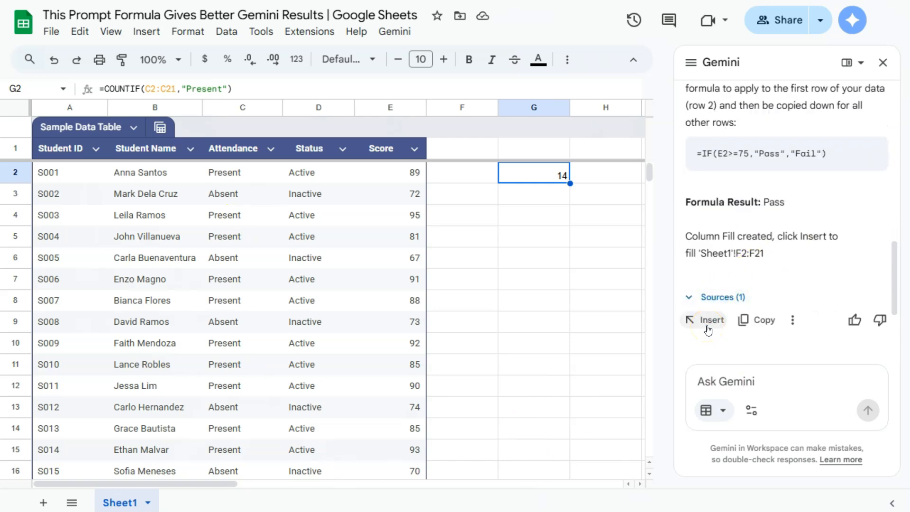
click(469, 177)
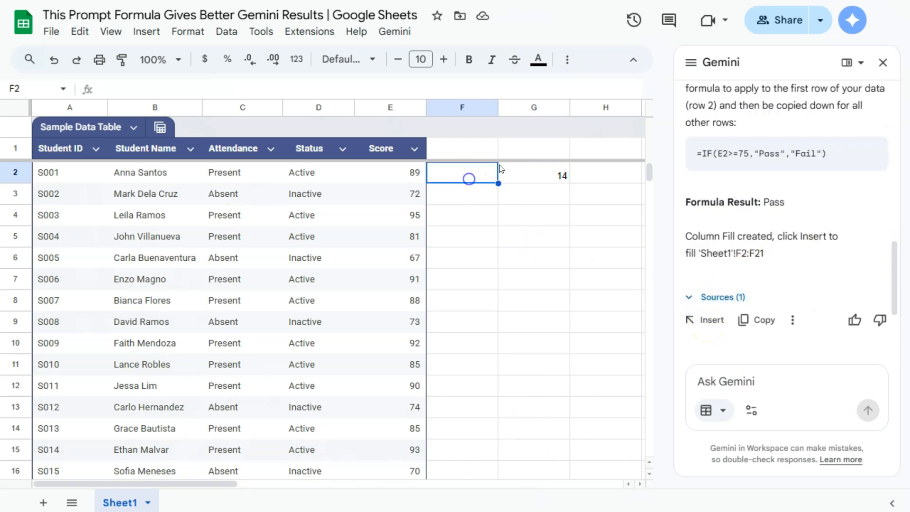
click(700, 321)
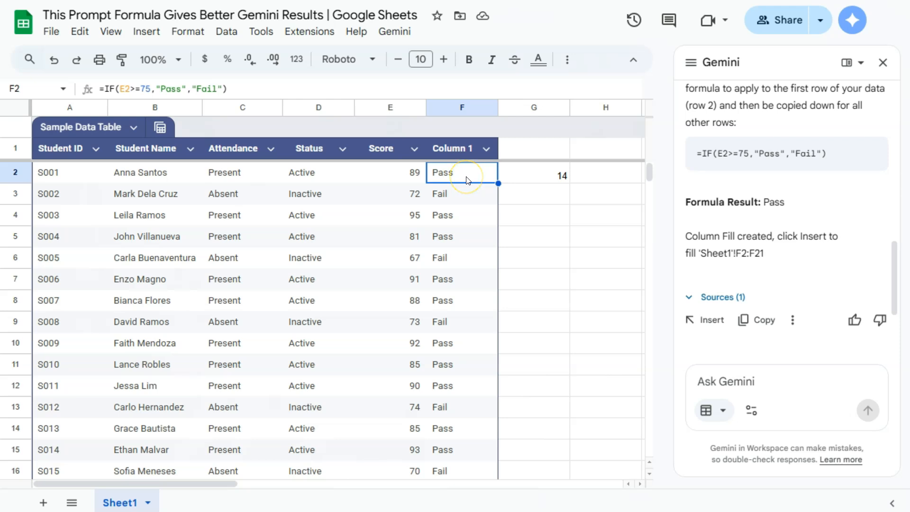
Compare the scores in cells E2 and E3 with the Pass/Fail results beside them
click(407, 175)
click(409, 194)
click(404, 177)
click(399, 193)
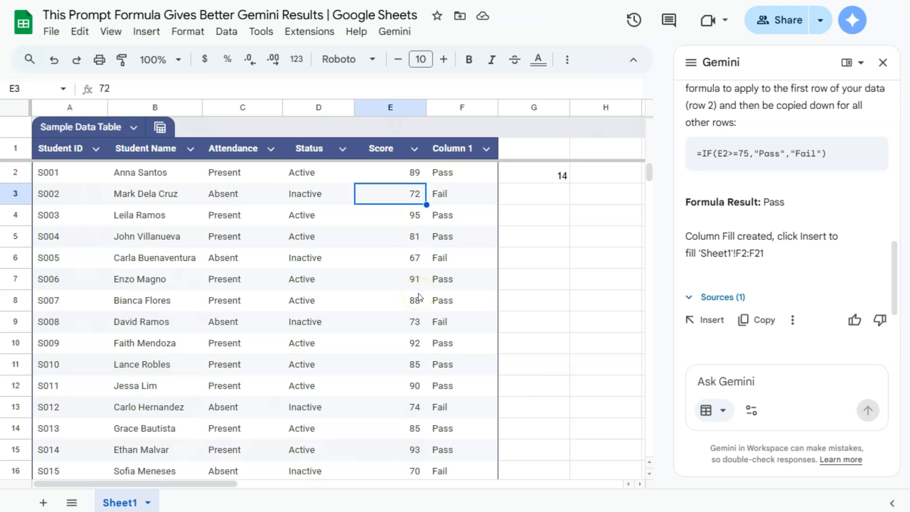
click(768, 322)
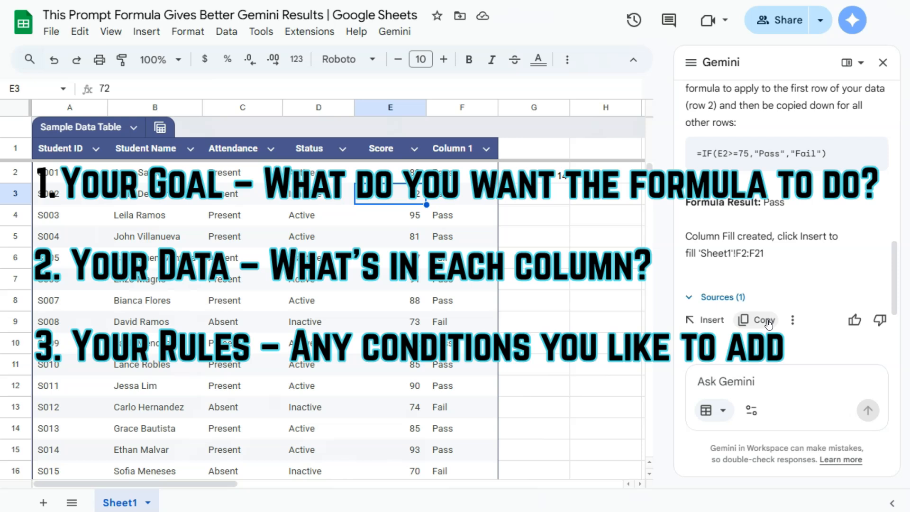
click(770, 324)
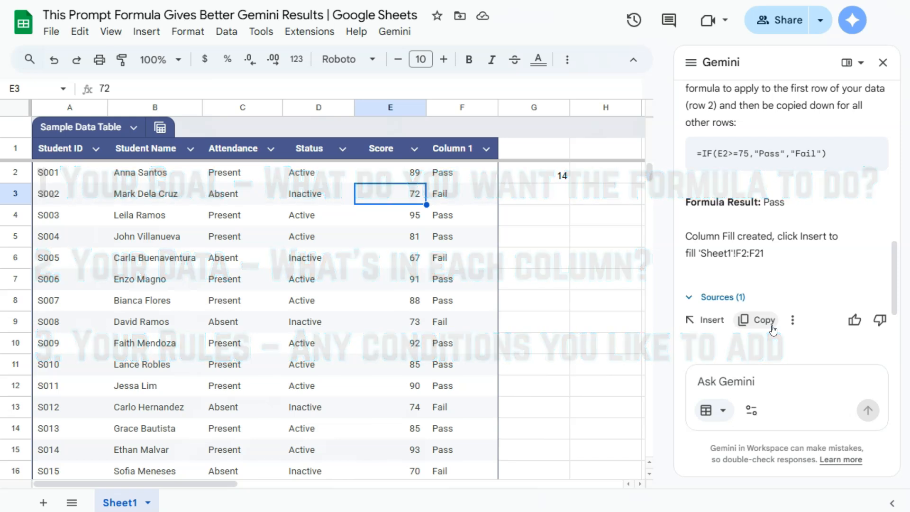
click(774, 331)
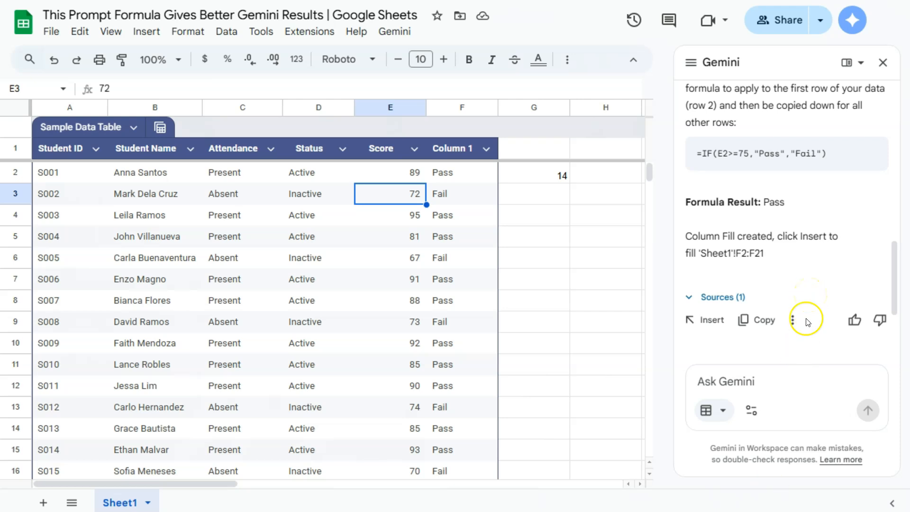
Ask Gemini for a formula averaging scores of students whose Status in Column D is ‘Active’, using FILTER for active rows only, and review the reply
click(768, 381)
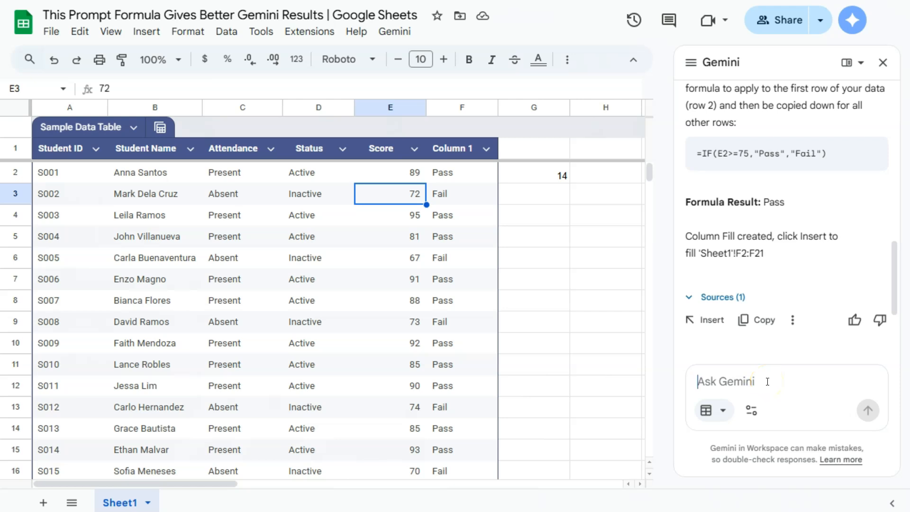
key(ctrl+v)
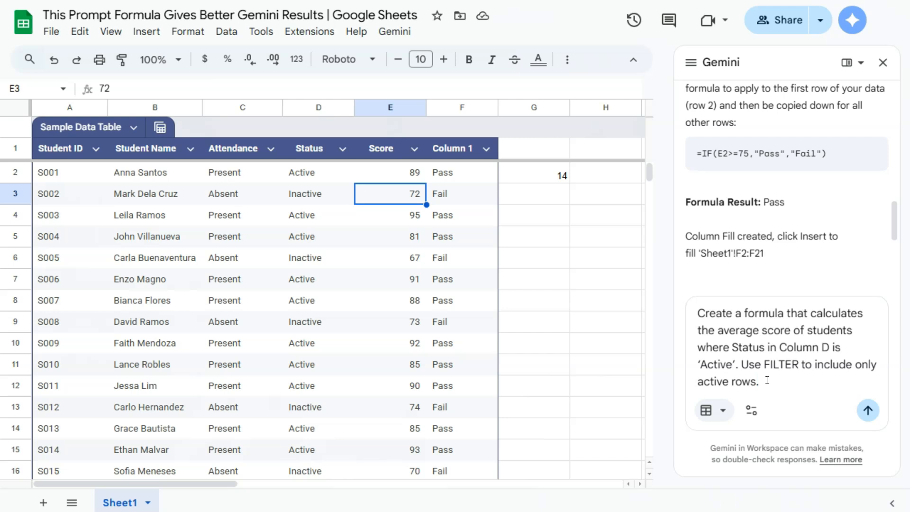
key(Return)
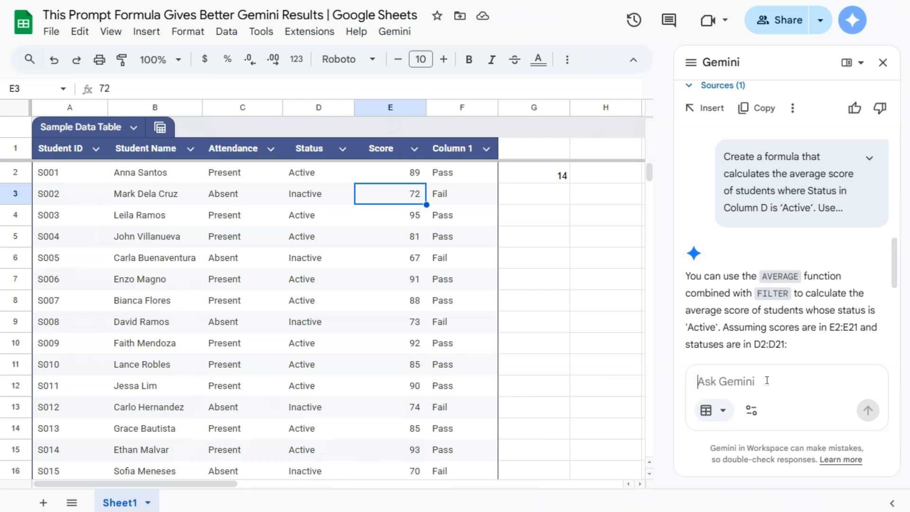
scroll(818, 284, down, 2)
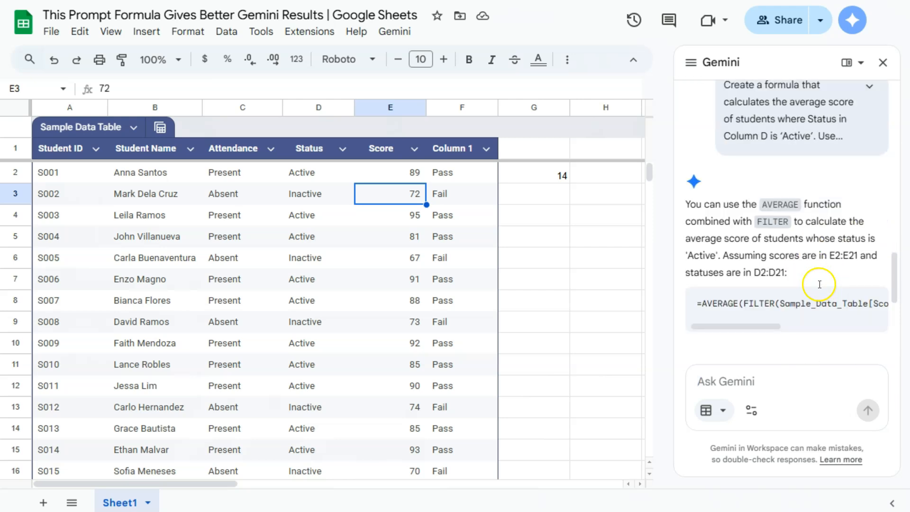
scroll(807, 216, down, 2)
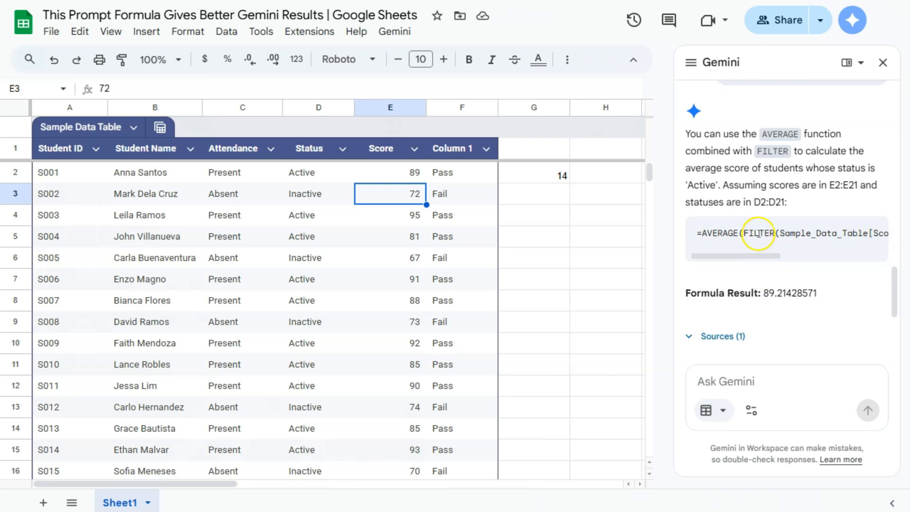